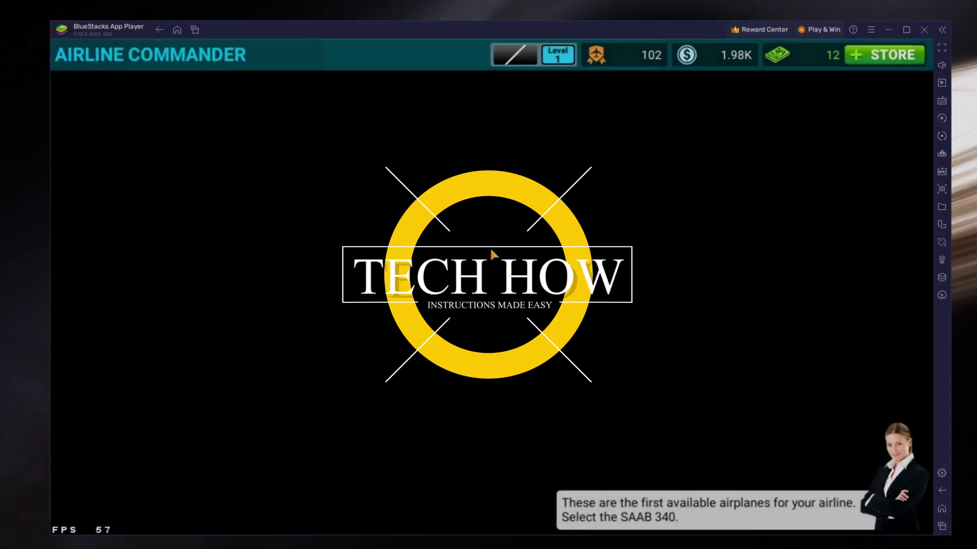
Select the SAAB 340, open its License A qualifying exam, and return to the first page of the emulator's home screen.
click(239, 325)
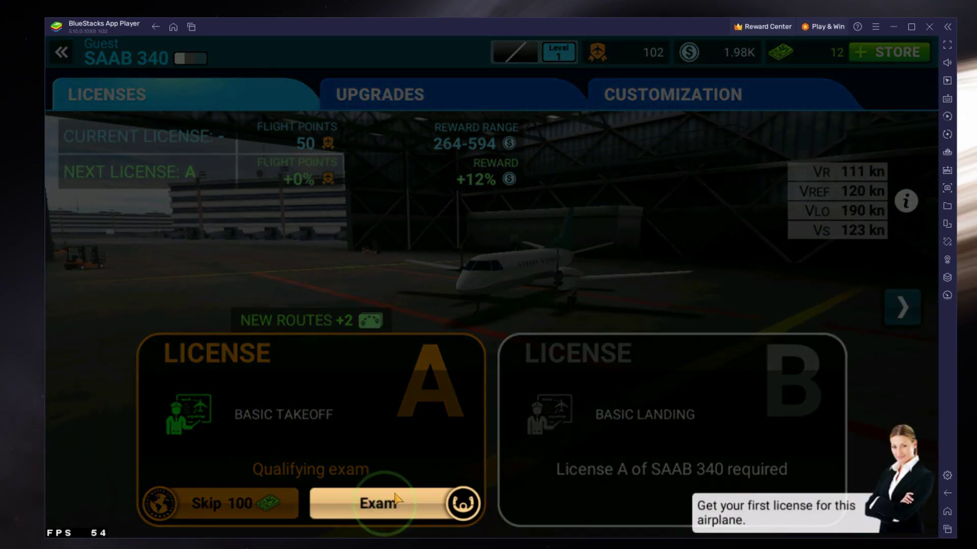
click(378, 503)
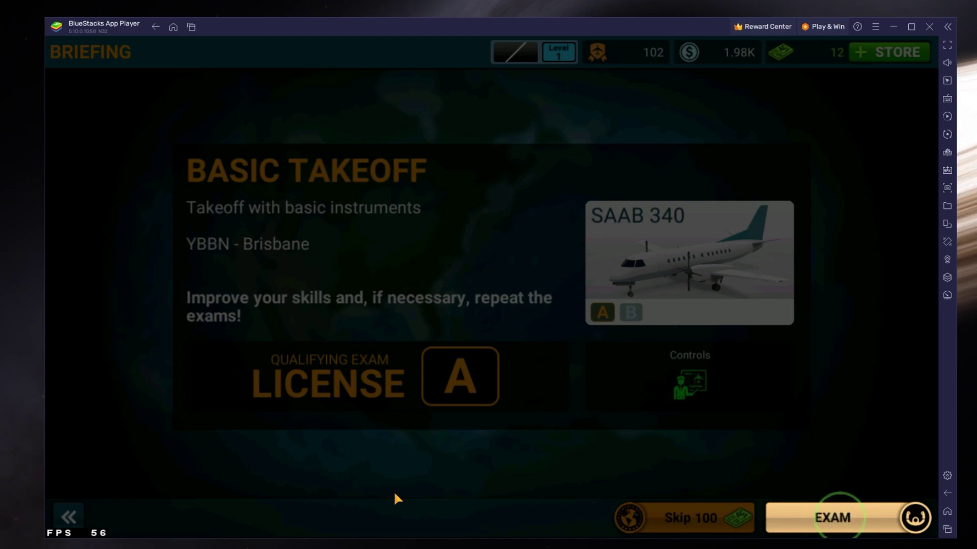
click(948, 511)
drag(399, 312, 807, 285)
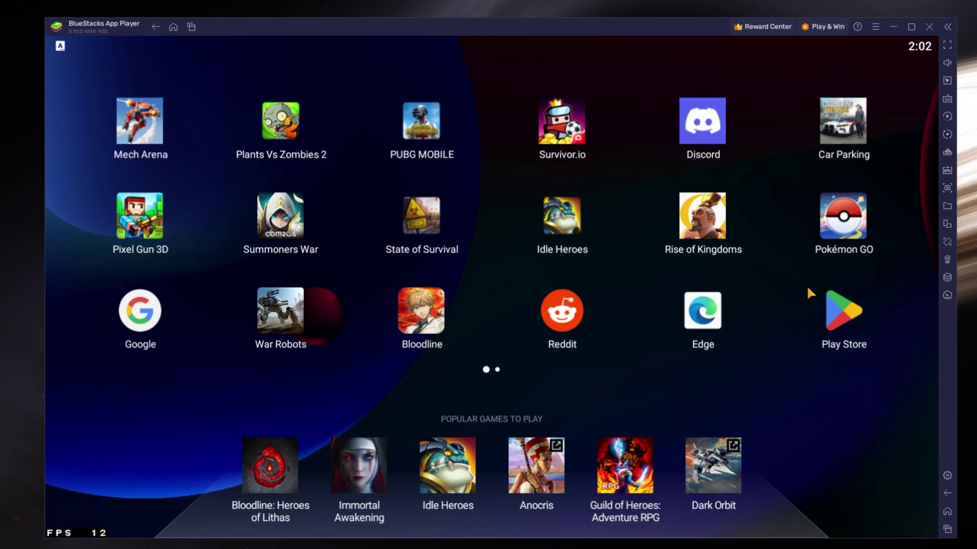
Minimize the emulator, switch to Chrome with the BlueStacks website, and download BlueStacks 5.
click(893, 26)
key(alt+Tab)
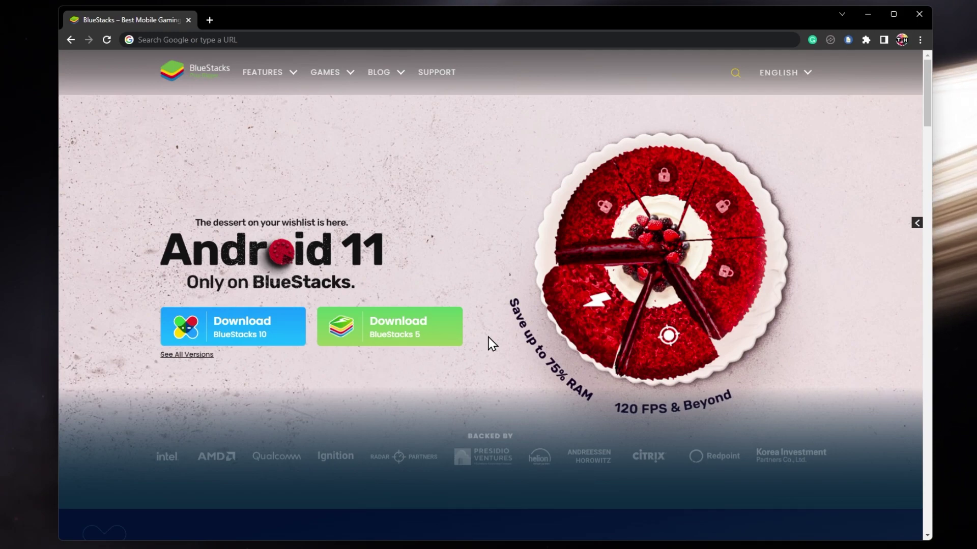
click(441, 335)
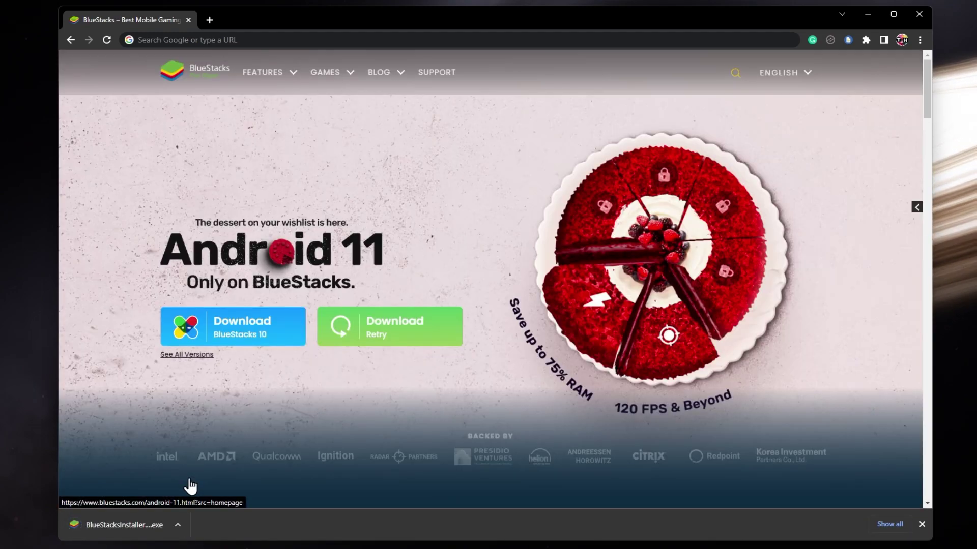
Launch the downloaded BlueStacks installer, minimize the browser, and close the installer window.
click(178, 525)
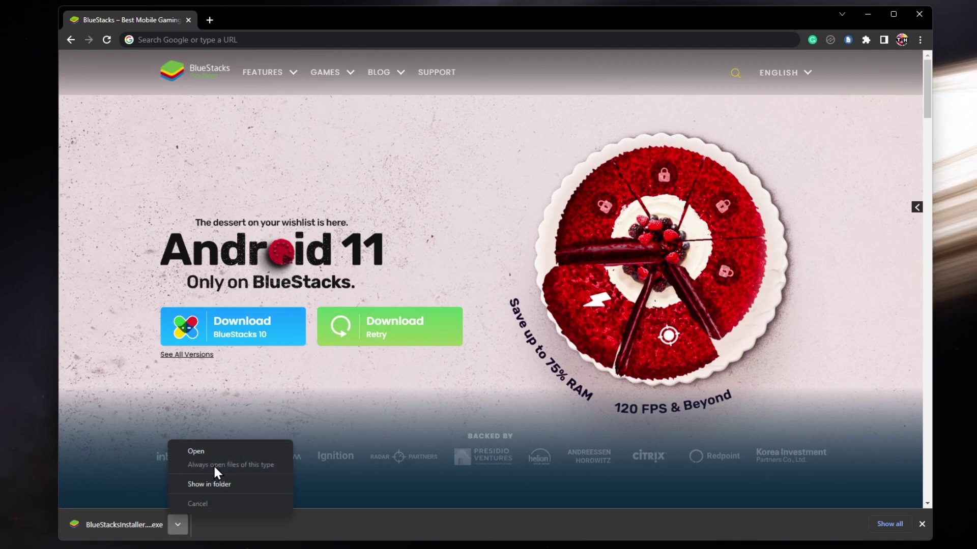
click(234, 450)
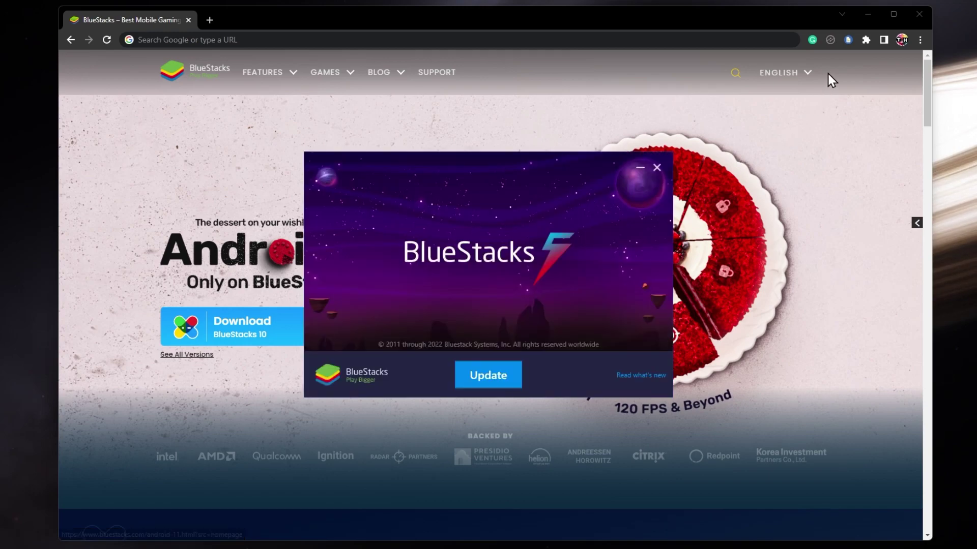
click(866, 13)
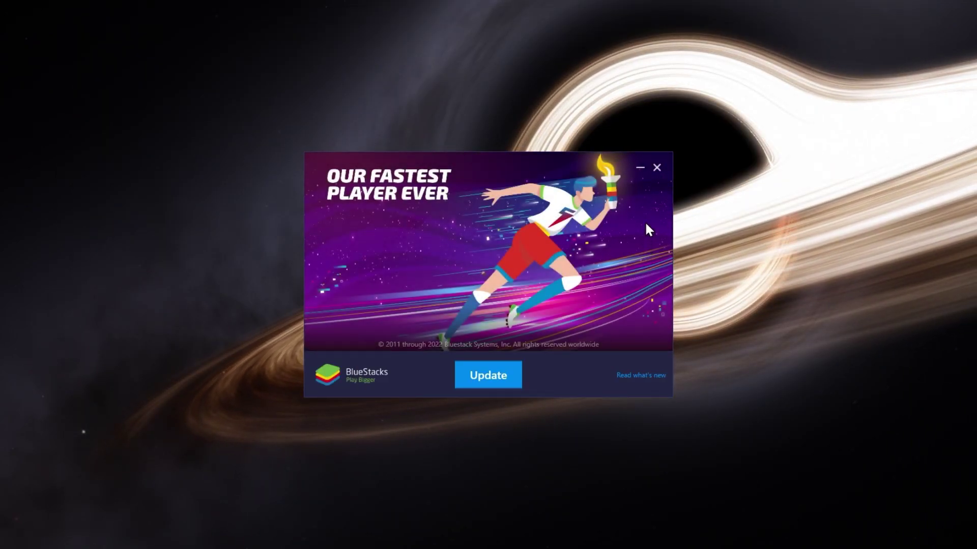
click(657, 167)
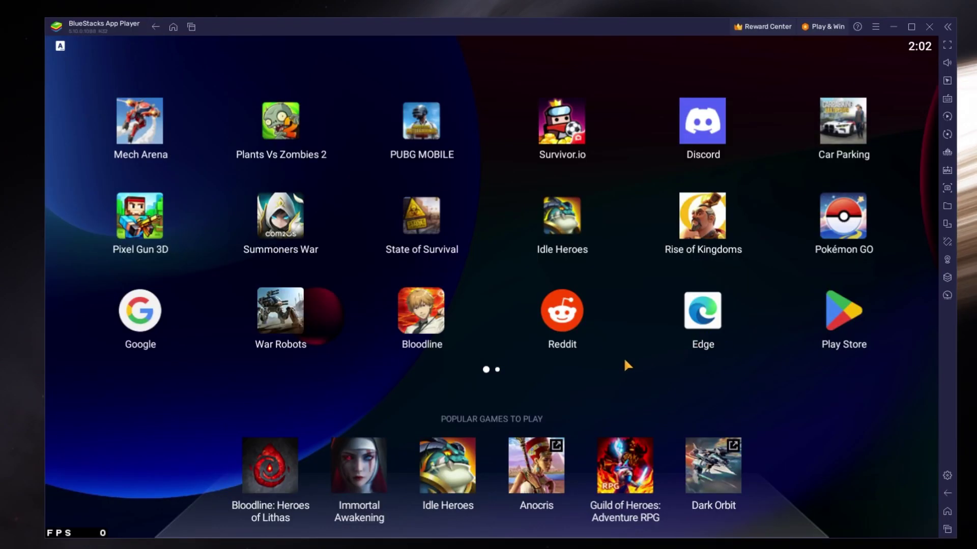
Open the Play Store in BlueStacks and search for "airline commander".
click(860, 318)
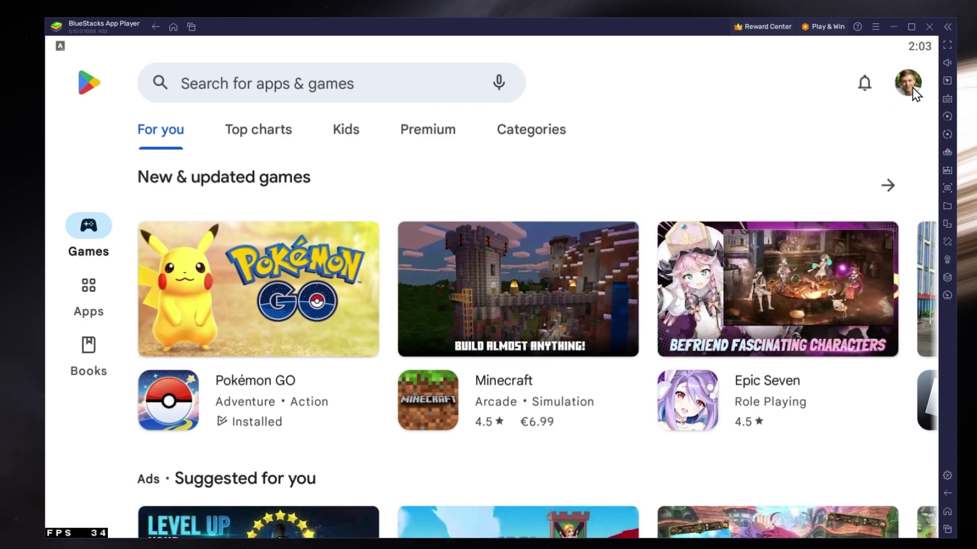
click(371, 92)
text(ai)
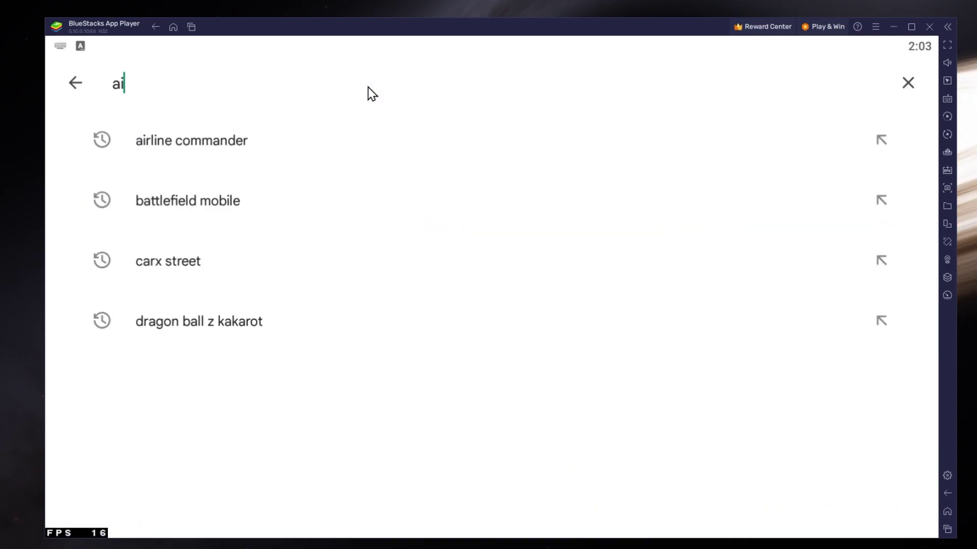
text(rline commander)
key(Return)
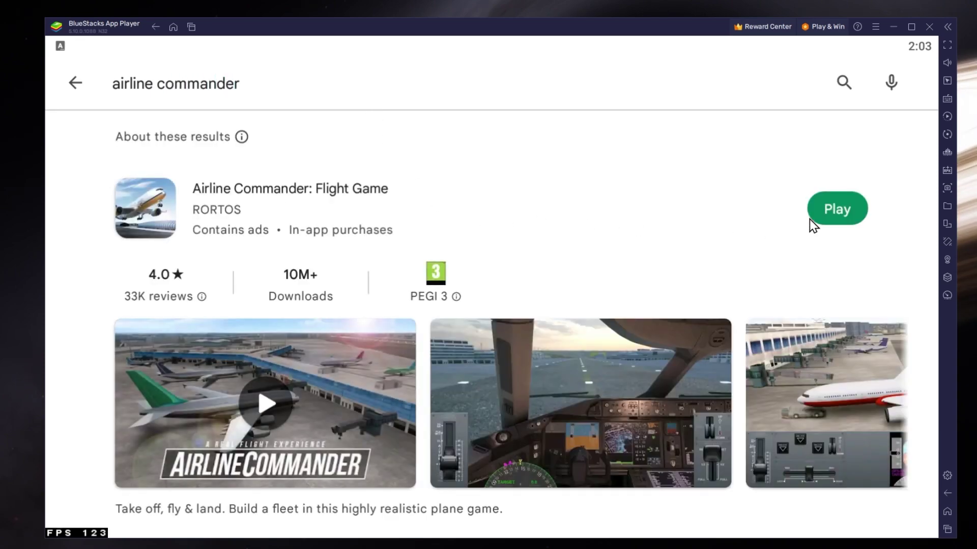
View the store page of Airline Commander: Flight Game, and go back to the second page of the home screen.
click(356, 192)
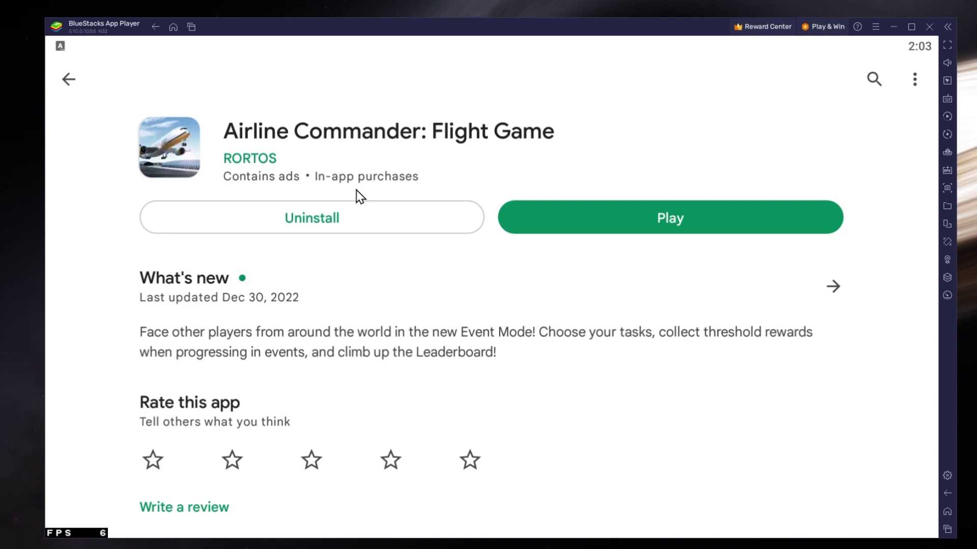
click(72, 89)
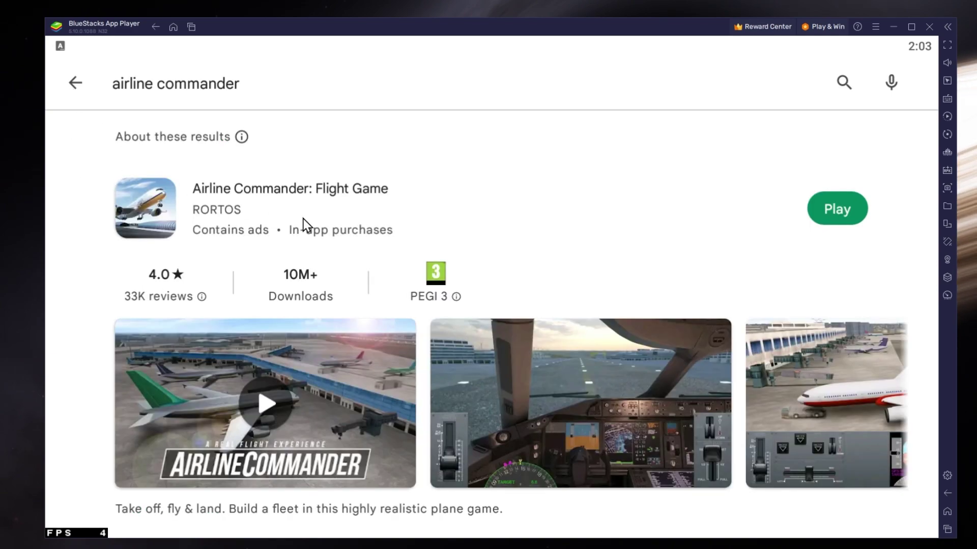
click(946, 511)
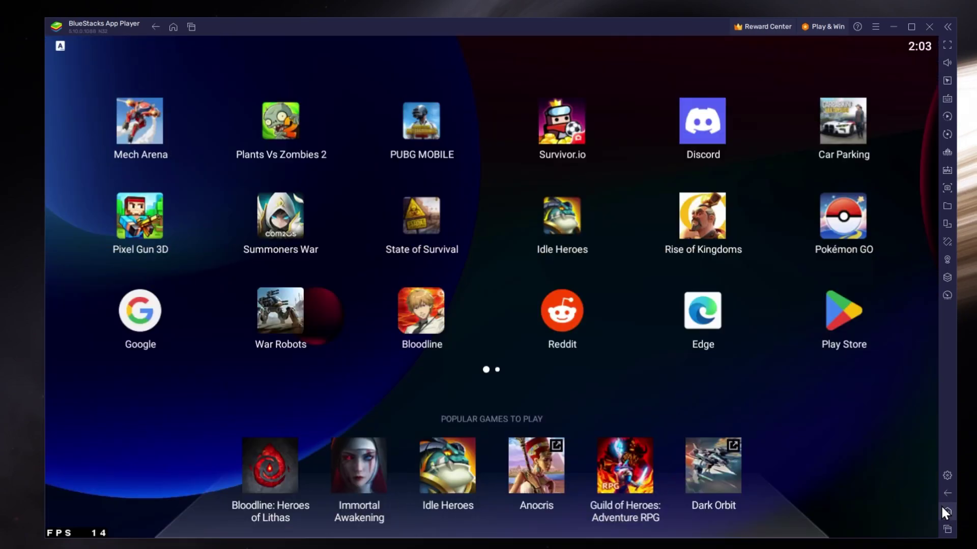
drag(749, 313, 243, 275)
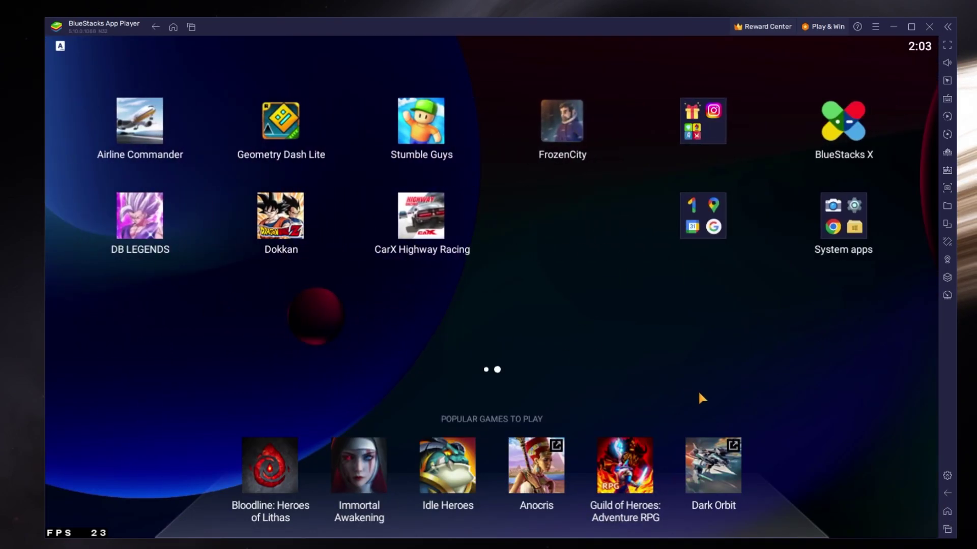
Open the emulator's performance settings and examine the choices for CPU allocation, memory allocation and performance mode.
click(945, 476)
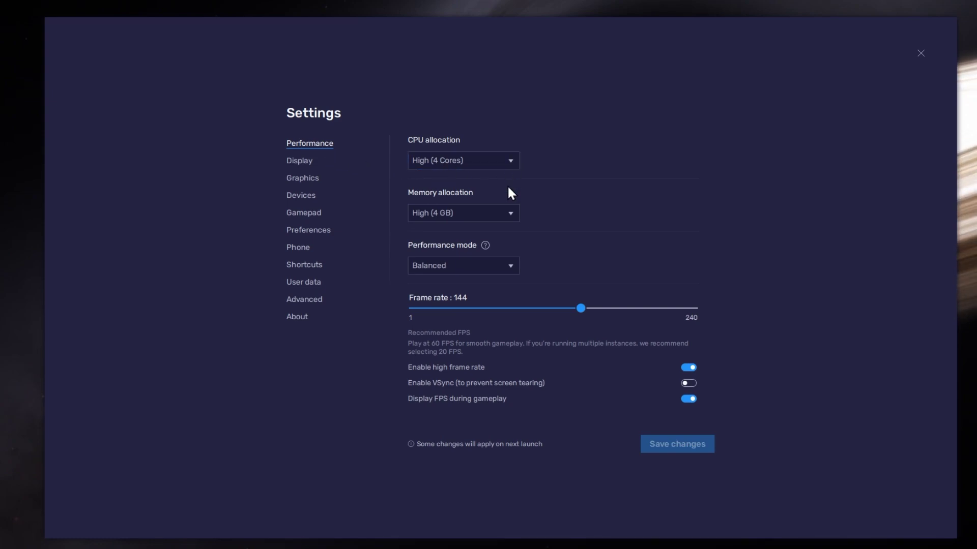
click(510, 164)
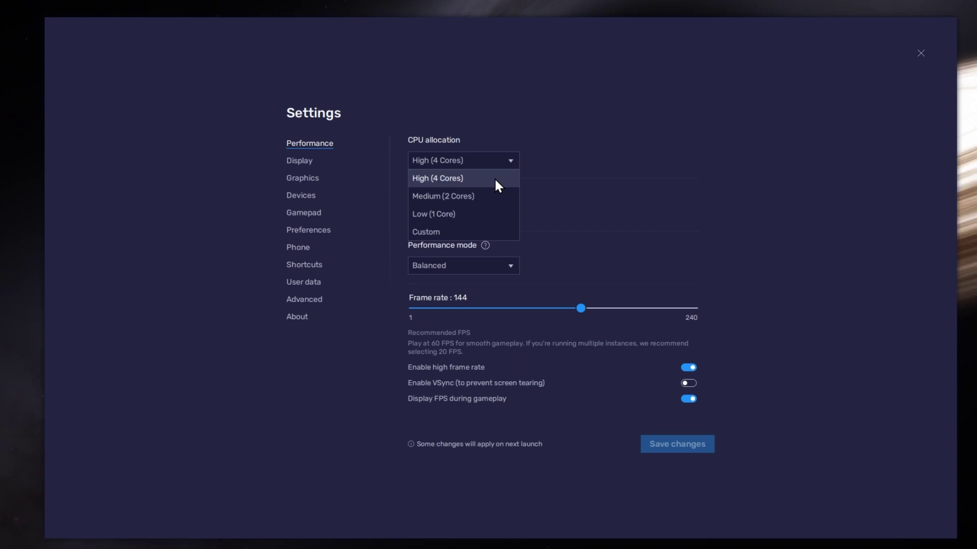
click(514, 163)
click(515, 215)
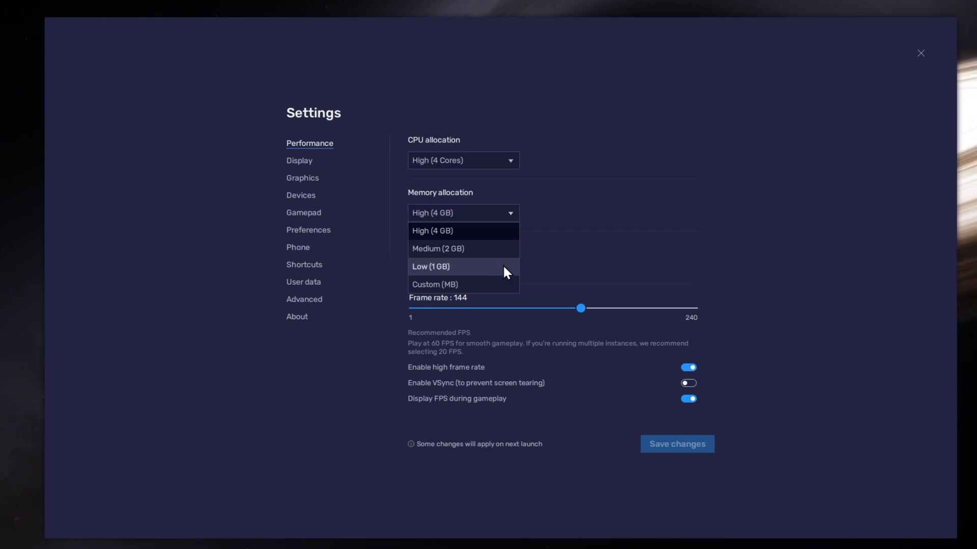
click(529, 263)
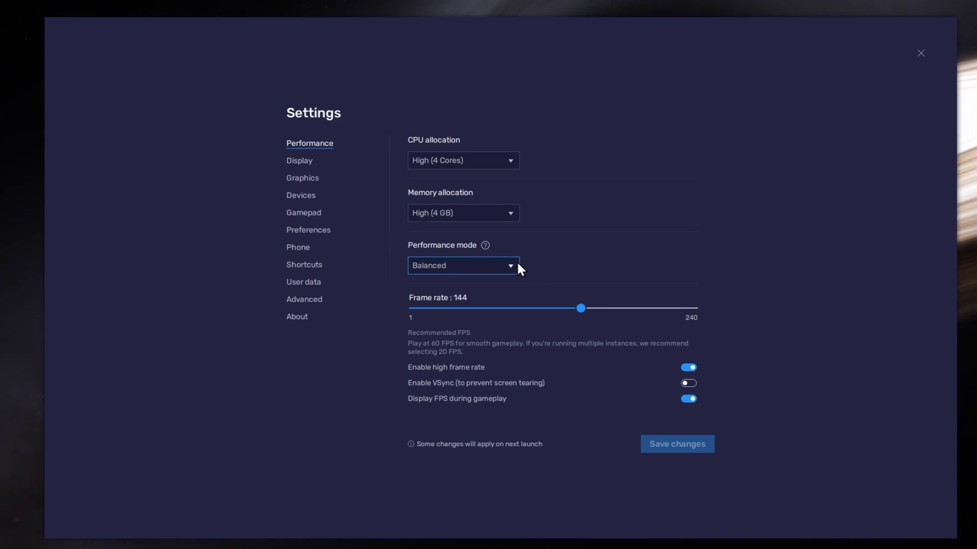
click(518, 264)
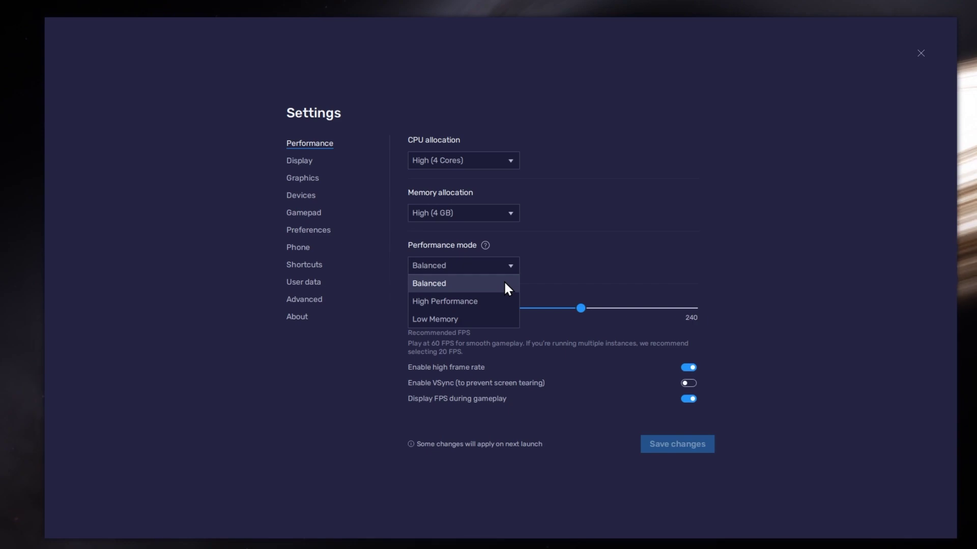
click(510, 266)
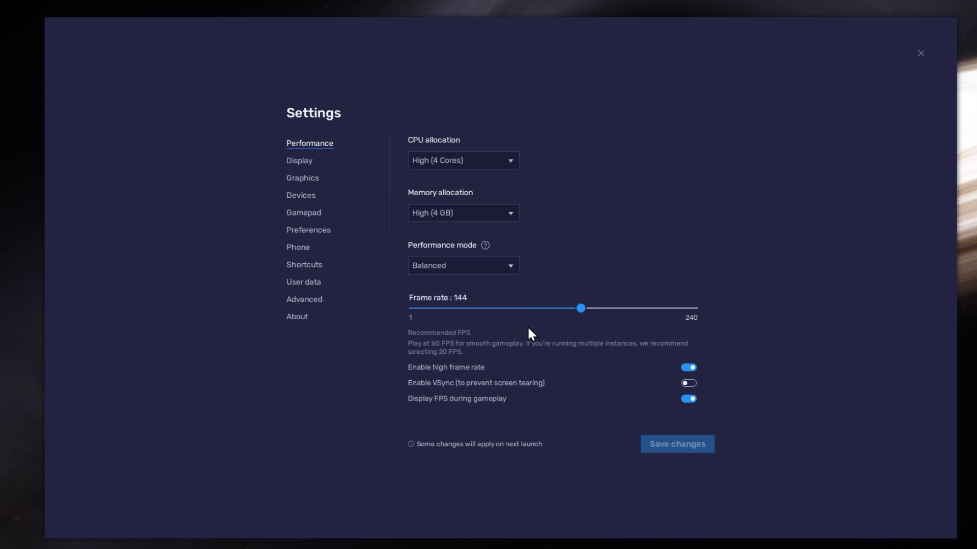
Toggle the high frame rate option off and back on, and set the frame rate to 144.
click(688, 366)
click(688, 367)
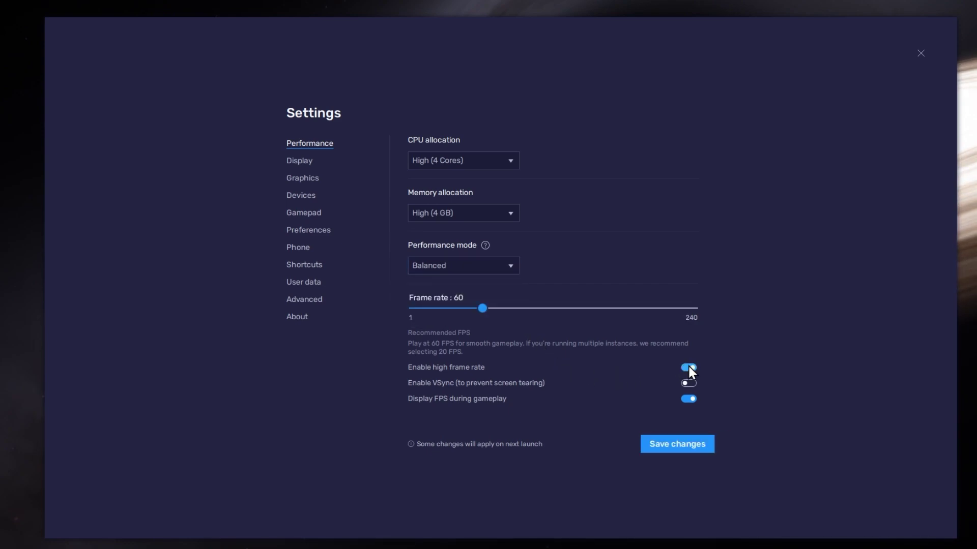
drag(588, 311, 581, 310)
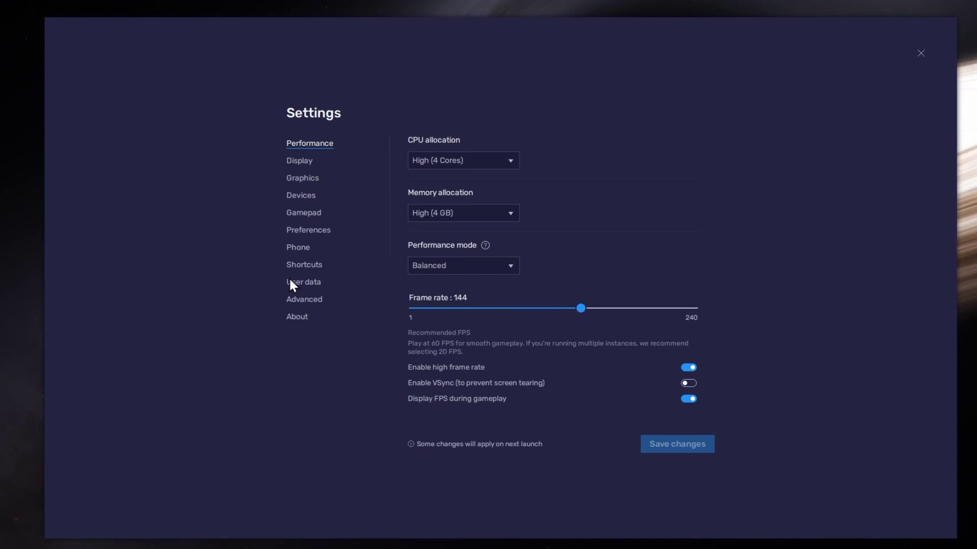
Check the monitor's available refresh rates in the Windows advanced display settings, and close the Windows settings.
right_click(33, 277)
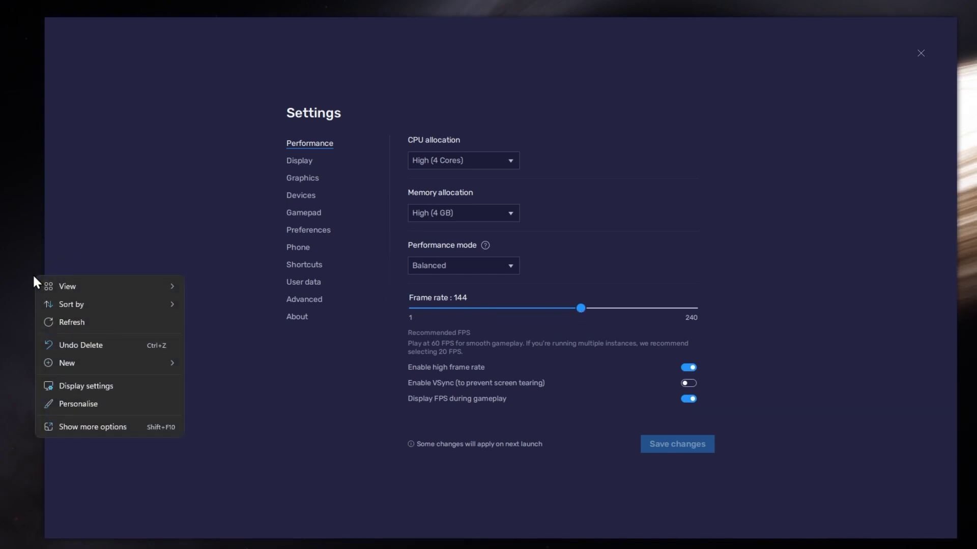
click(163, 388)
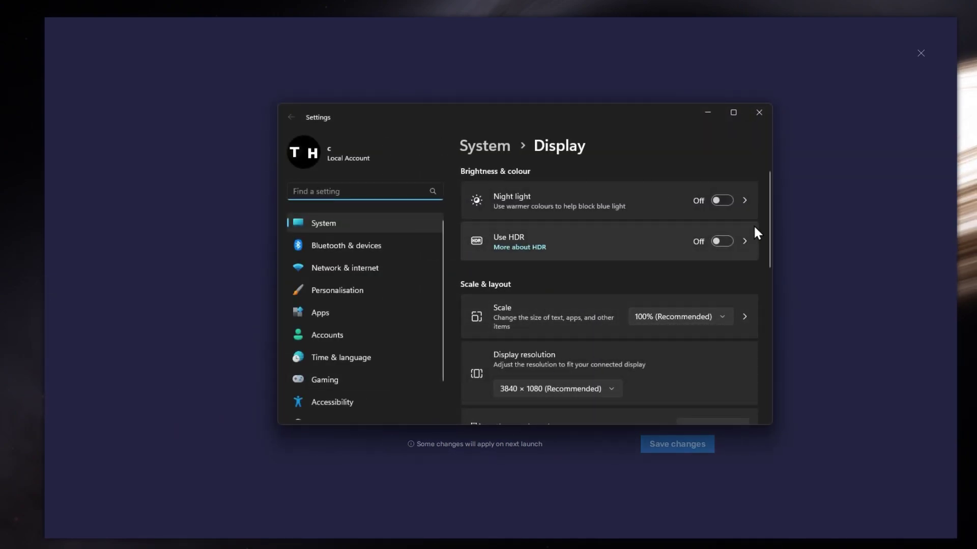
drag(769, 202, 762, 332)
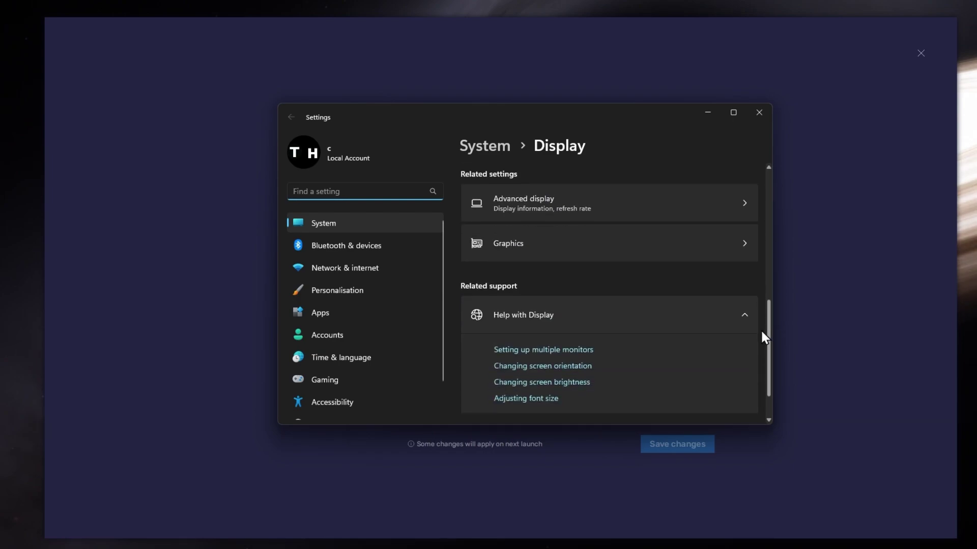
click(603, 203)
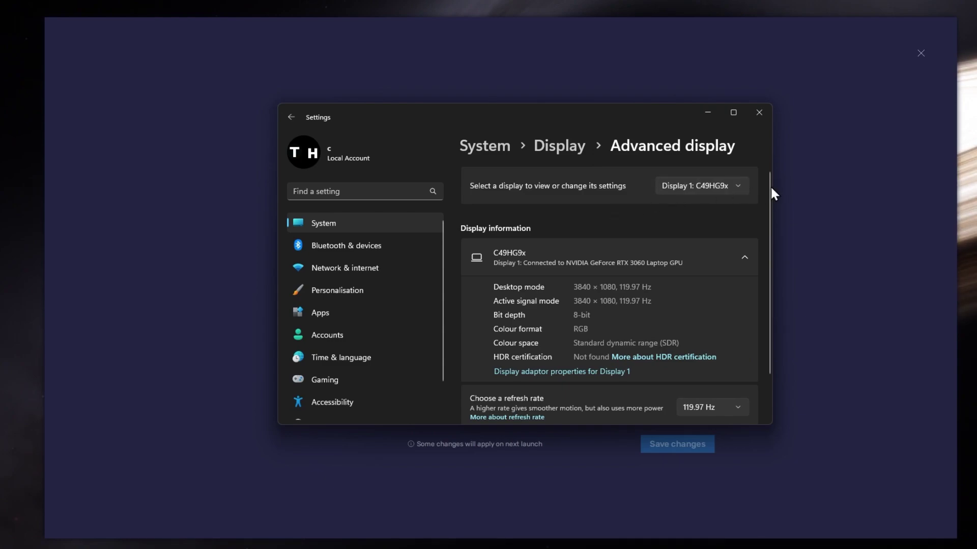
scroll(767, 203, down, 2)
click(726, 354)
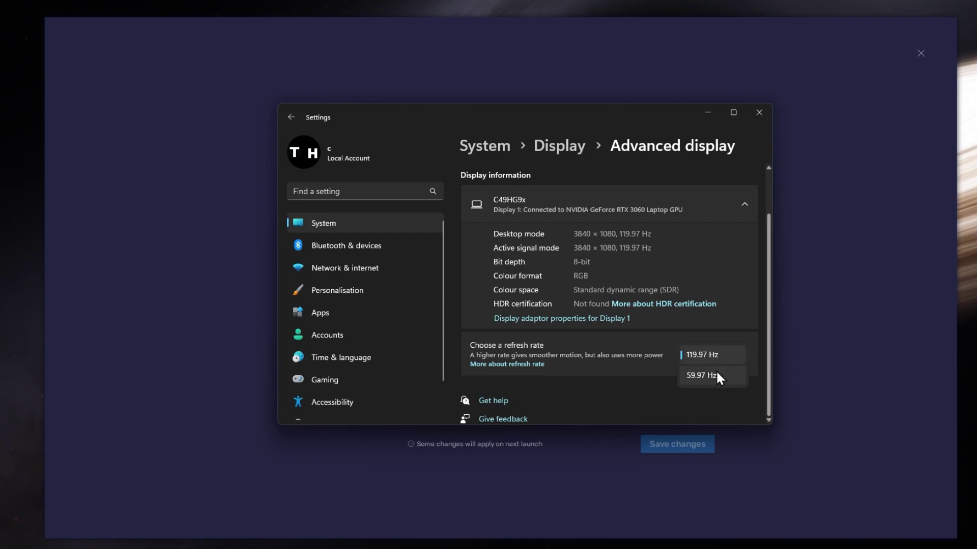
click(701, 410)
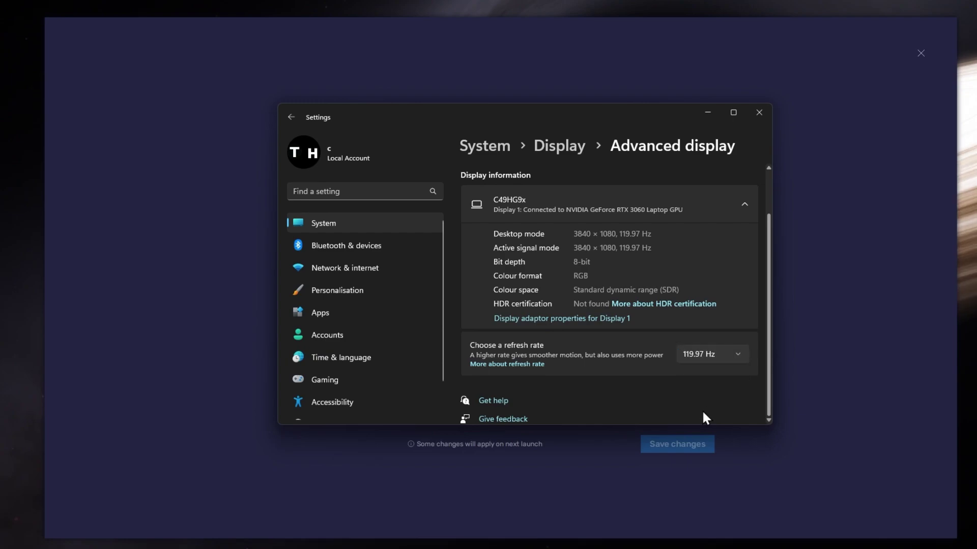
click(759, 112)
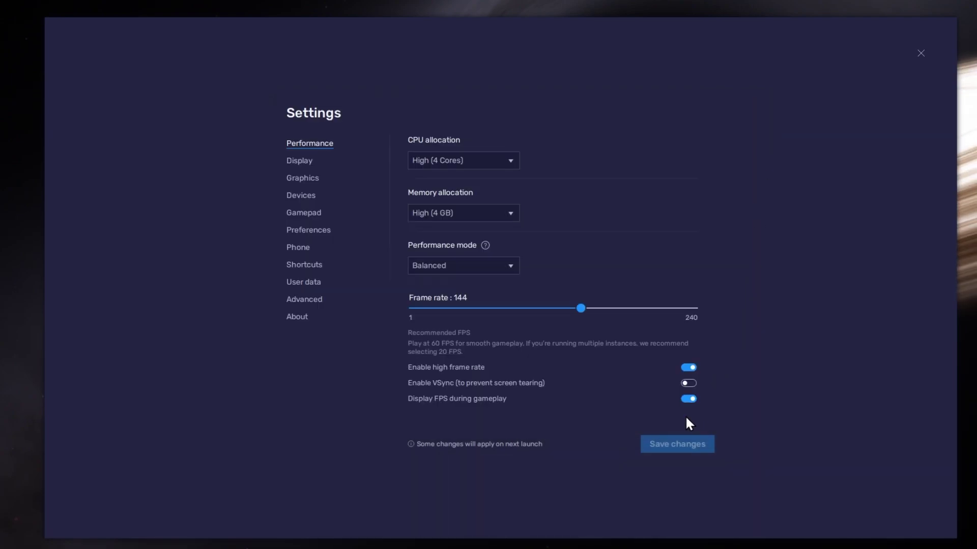
Toggle the FPS display during gameplay off and back on.
click(690, 399)
click(690, 399)
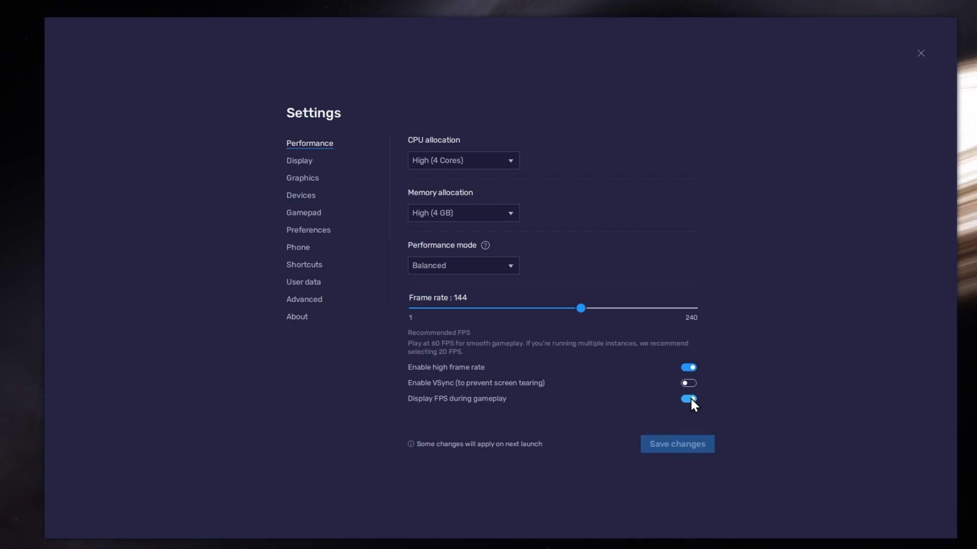
click(691, 399)
click(690, 399)
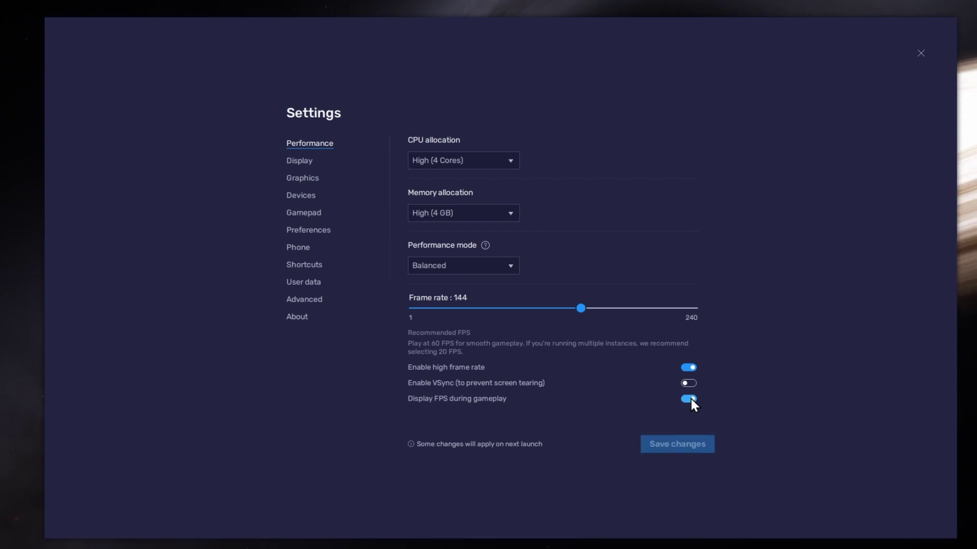
In the display settings, examine the orientation choices, switch the resolution to 2560 x 1440 and back to 1600 x 900, and close the settings.
click(317, 161)
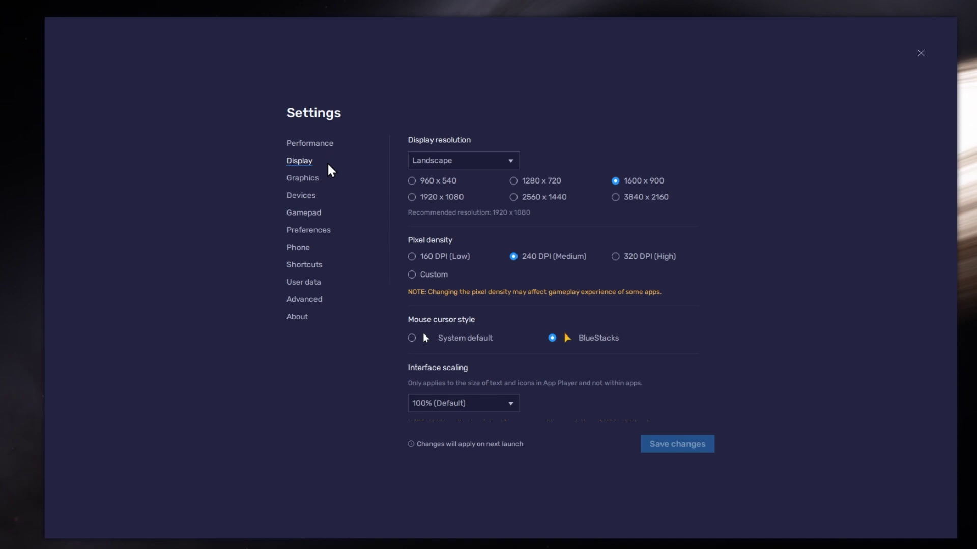
click(496, 168)
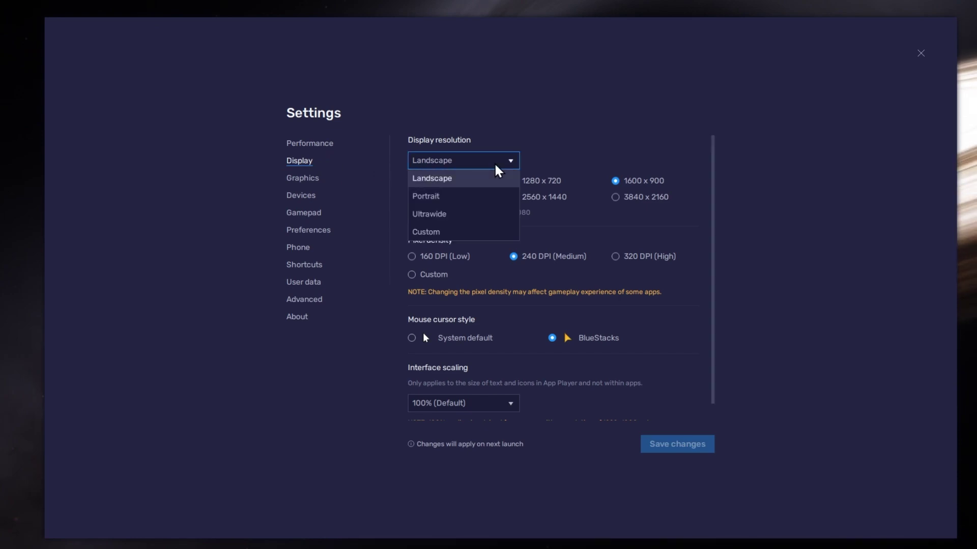
click(509, 180)
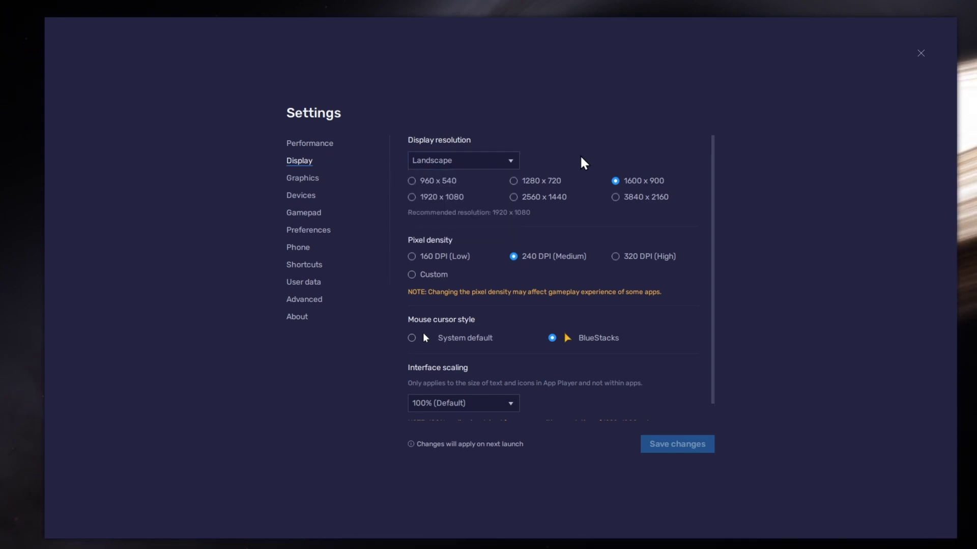
click(517, 197)
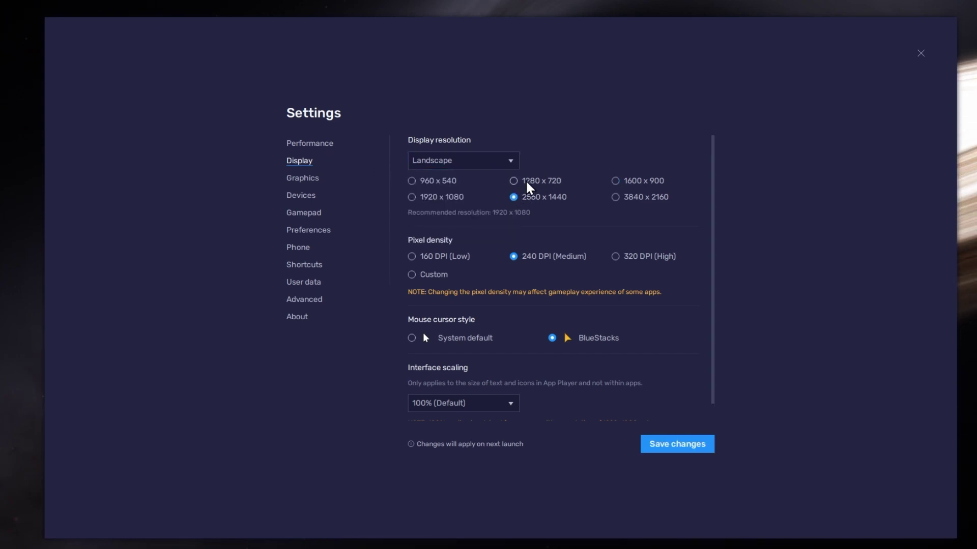
click(616, 188)
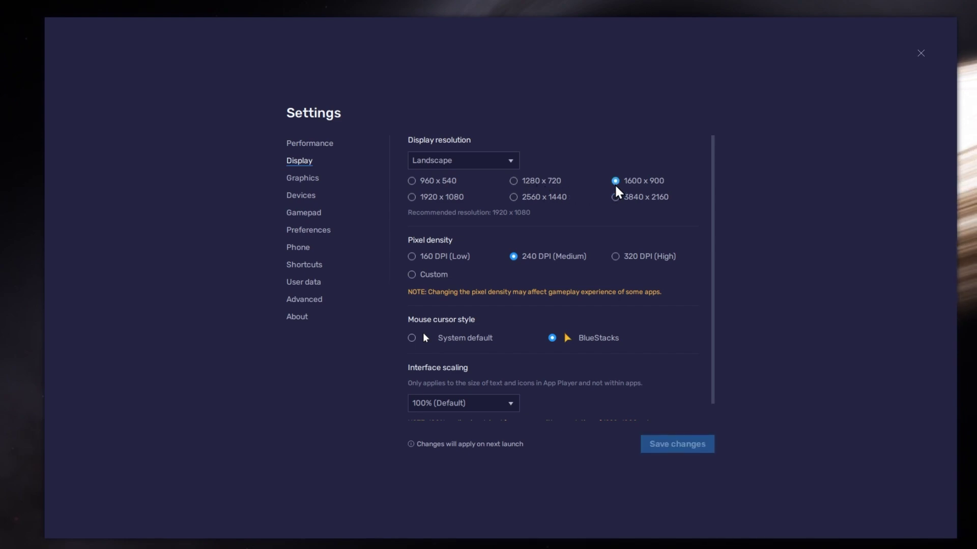
click(921, 53)
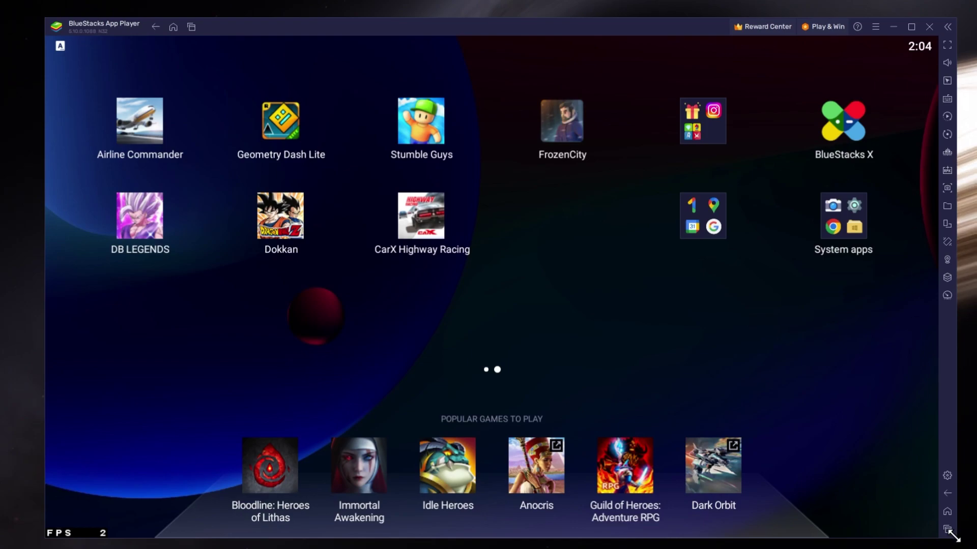
Shrink the emulator window slightly and launch Airline Commander from the home screen.
mouse_move(956, 537)
mouse_down()
mouse_move(907, 509)
mouse_move(951, 536)
mouse_up()
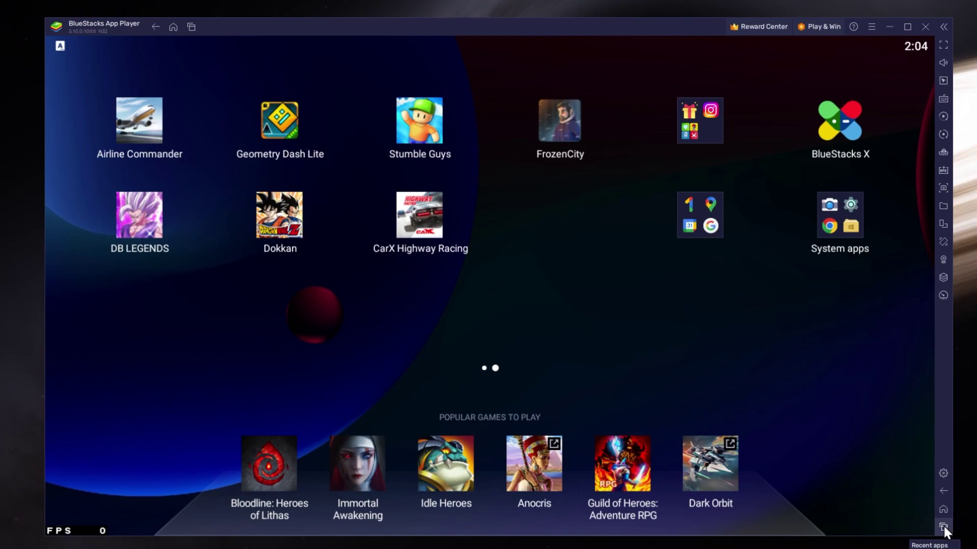
click(164, 153)
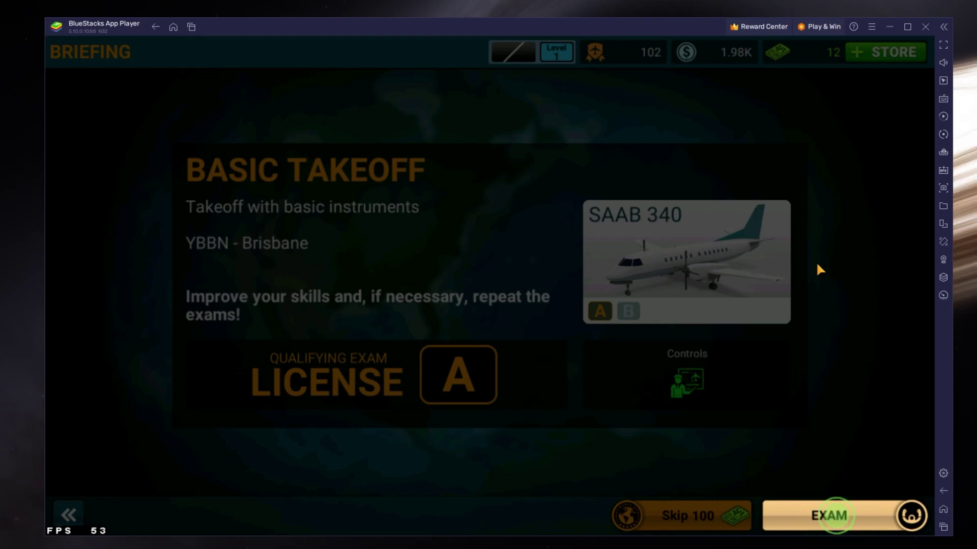
Turn on the on-screen controls in the game controls while the Basic Takeoff briefing is open.
click(942, 99)
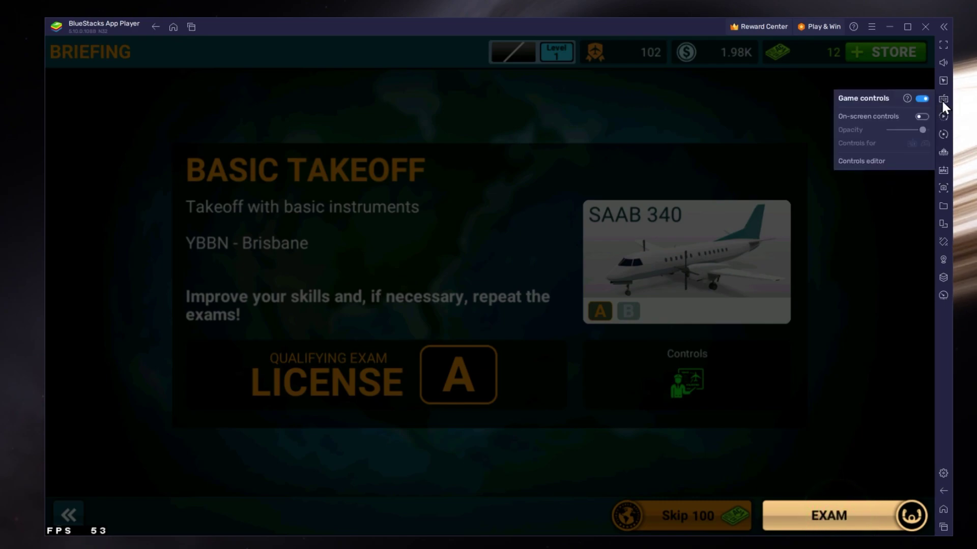
click(920, 115)
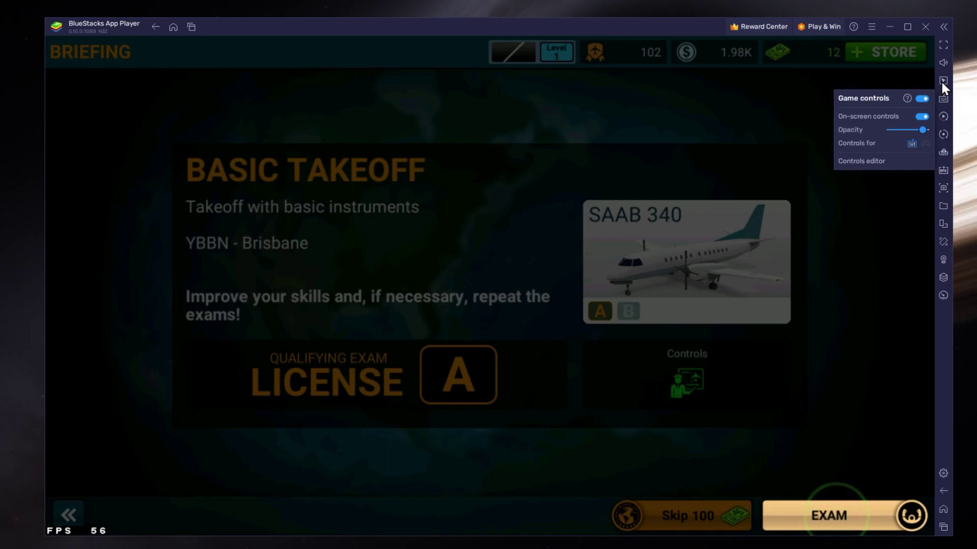
click(944, 99)
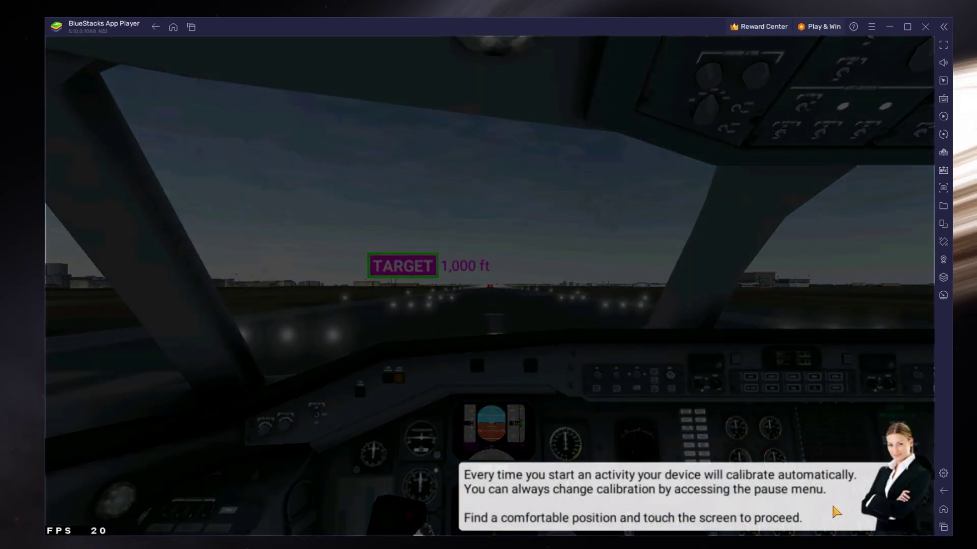
Proceed past the calibration prompt into the takeoff exam and toggle the on-screen controls in the game controls.
click(834, 507)
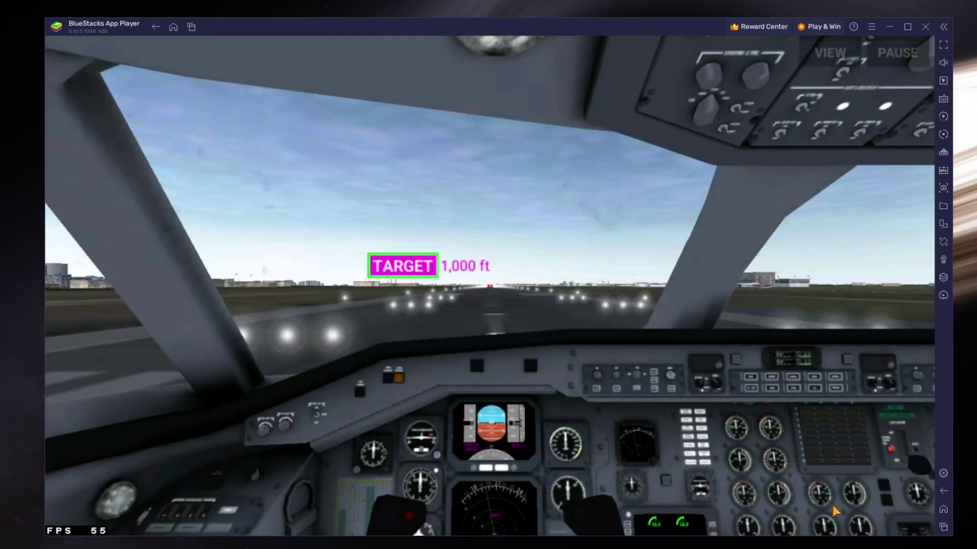
click(944, 99)
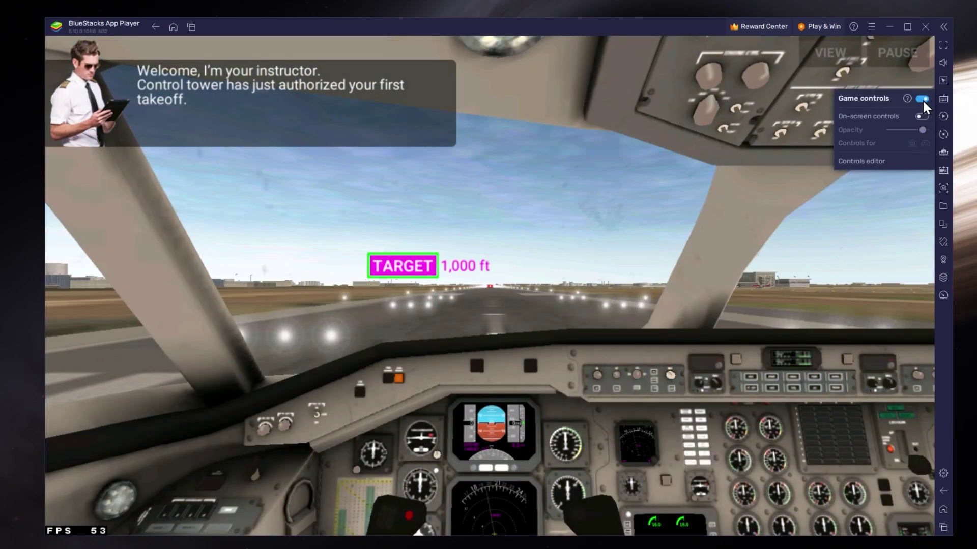
click(921, 117)
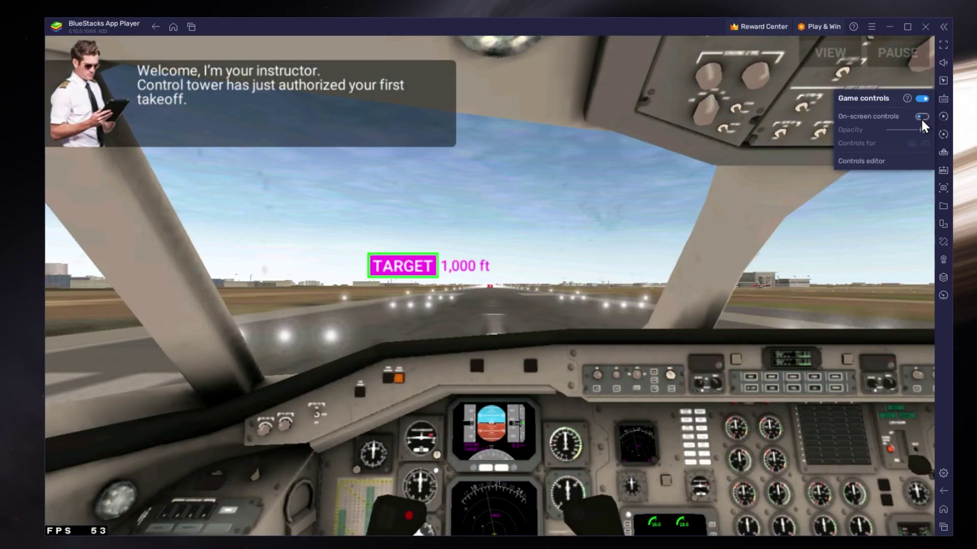
click(943, 98)
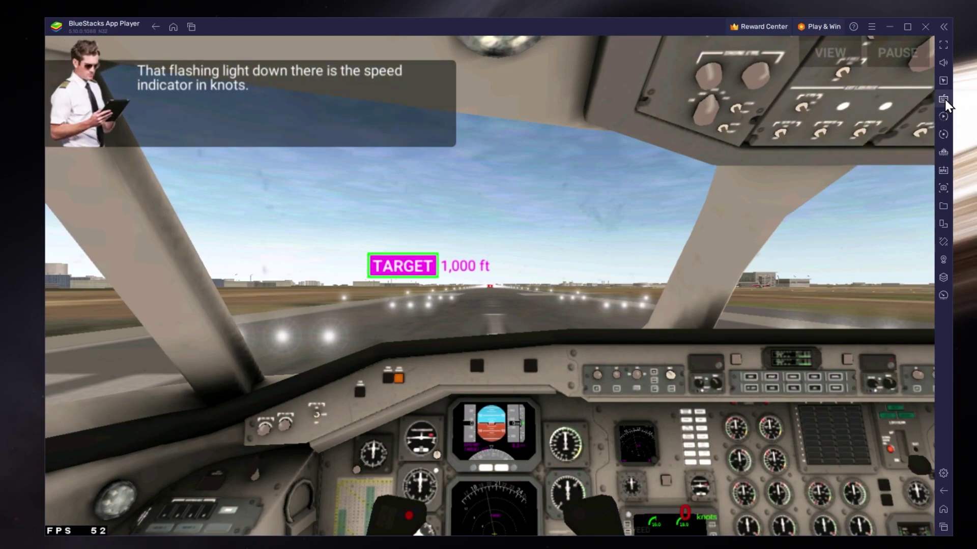